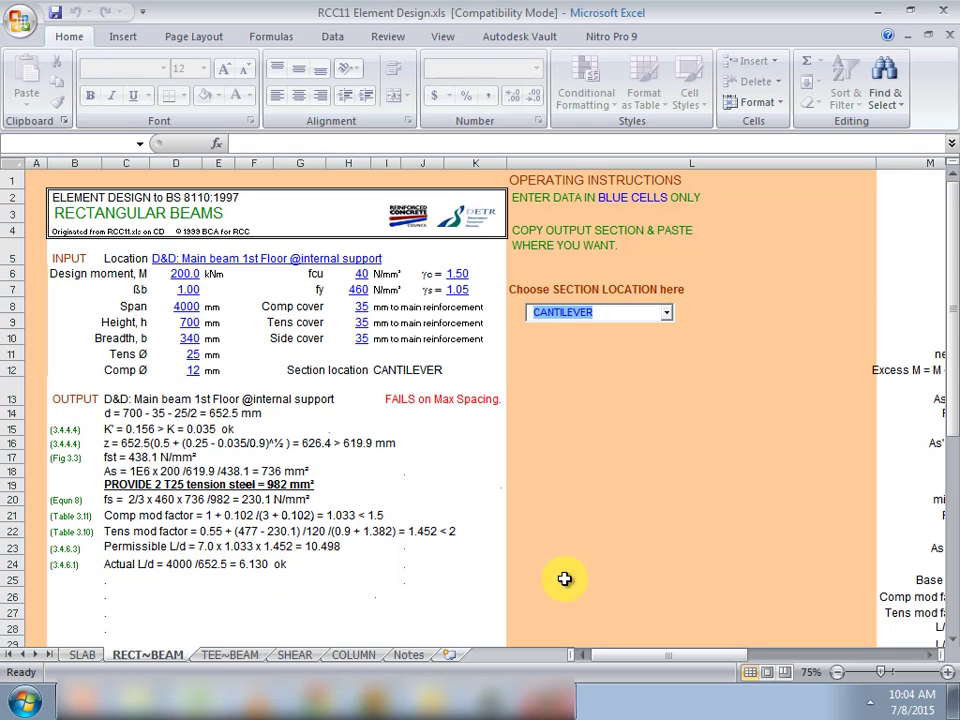
- Set the section location to CONTINUOUS SPAN after briefly trying SIMPLY SUPPORTED SPAN
{"action": "left_click", "coordinate": [675, 366]}
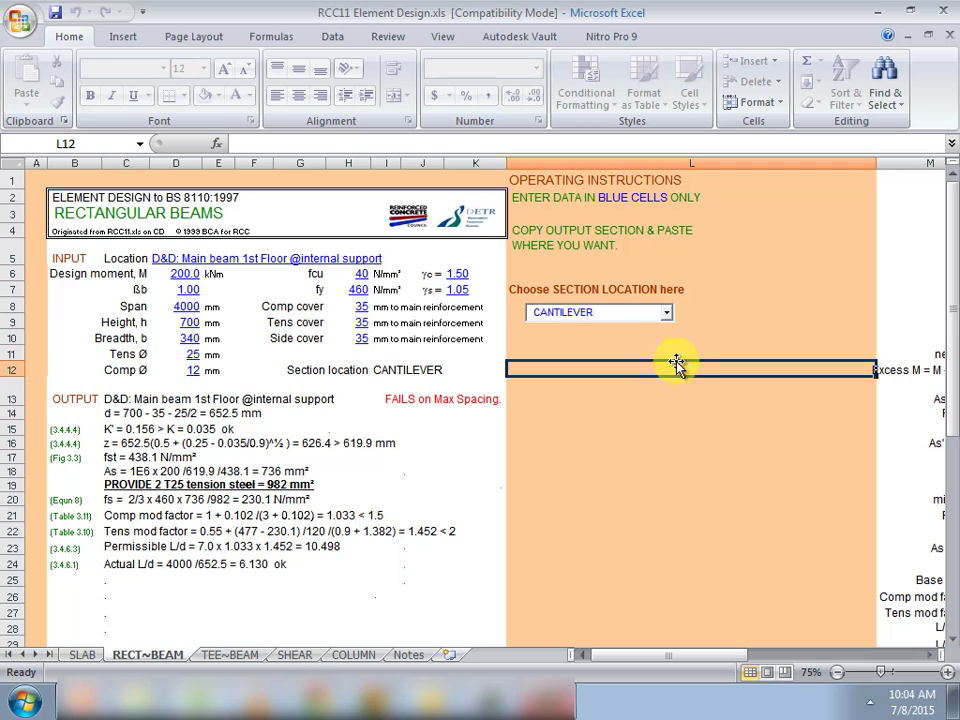
{"action": "left_click", "coordinate": [667, 314]}
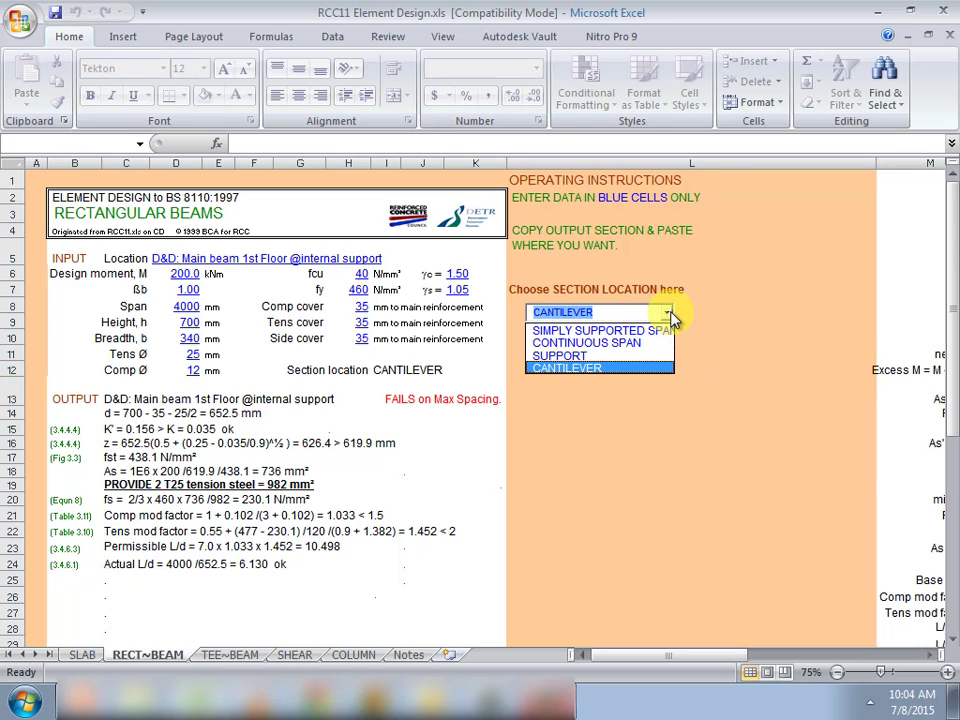
{"action": "left_click", "coordinate": [638, 331]}
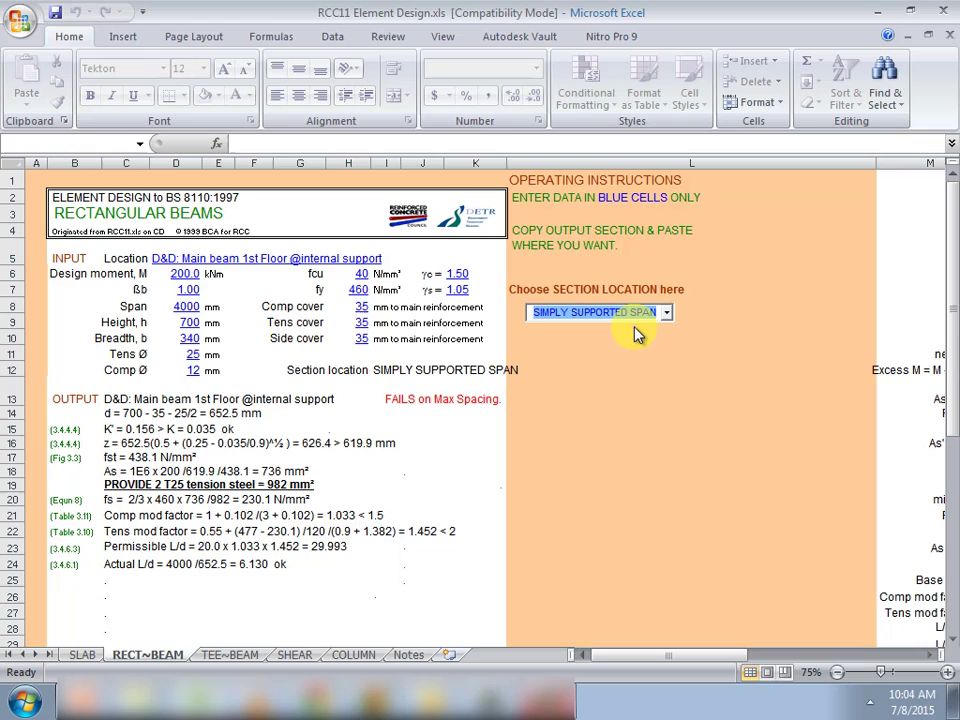
{"action": "left_click", "coordinate": [665, 314]}
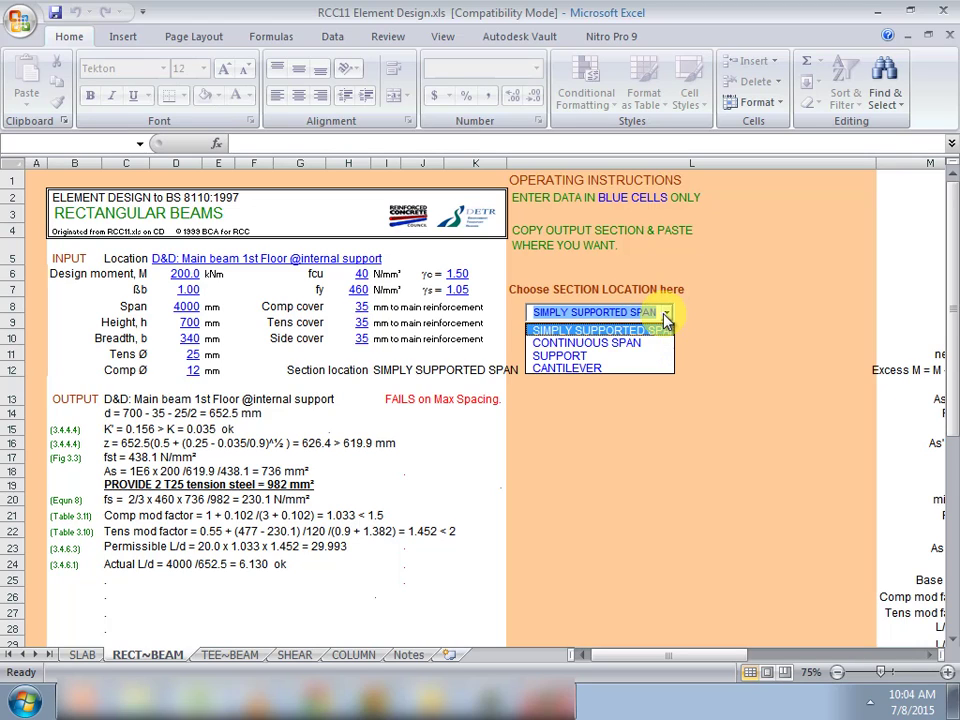
{"action": "left_click", "coordinate": [600, 343]}
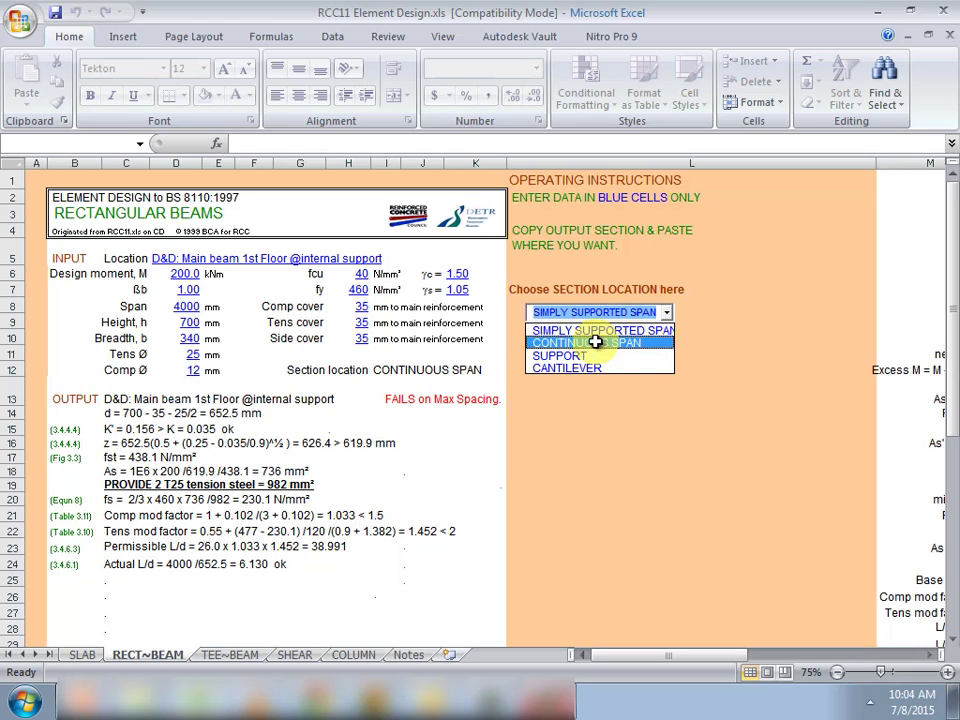
{"action": "left_click", "coordinate": [675, 315]}
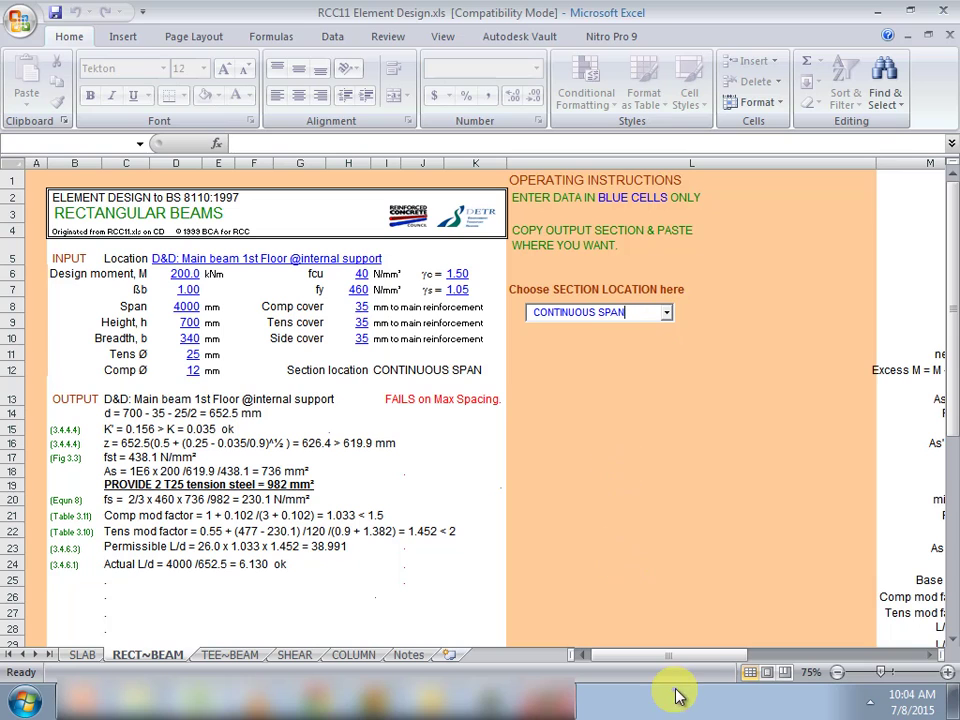
{"action": "left_click_drag", "start_coordinate": [690, 656], "coordinate": [879, 662]}
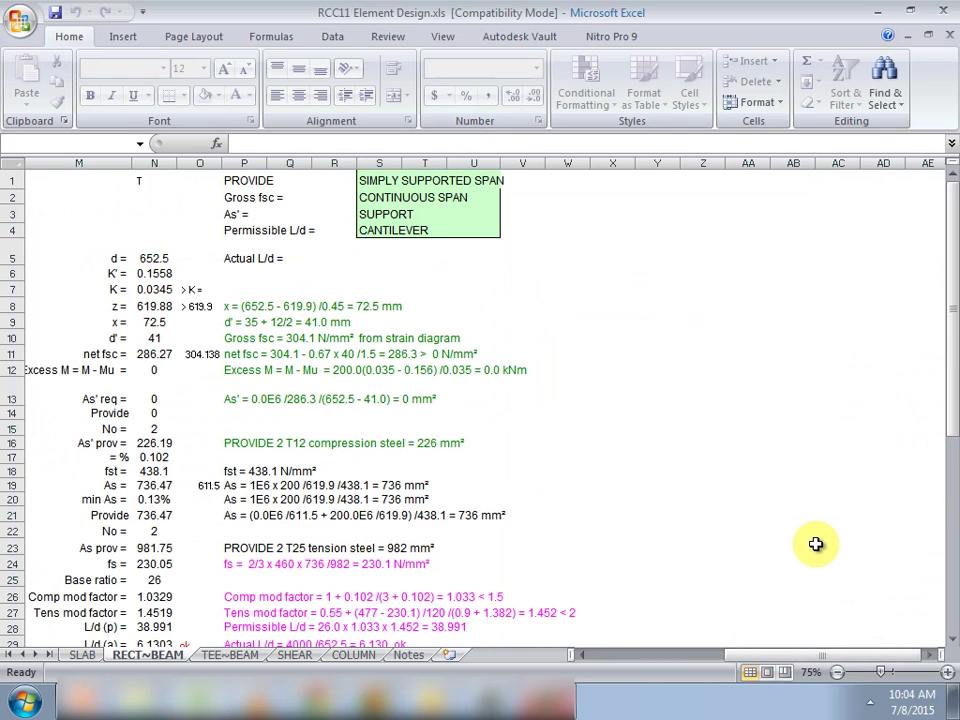
{"action": "mouse_move", "coordinate": [754, 656]}
{"action": "left_mouse_down"}
{"action": "mouse_move", "coordinate": [739, 656]}
{"action": "mouse_move", "coordinate": [752, 657]}
{"action": "left_mouse_up"}
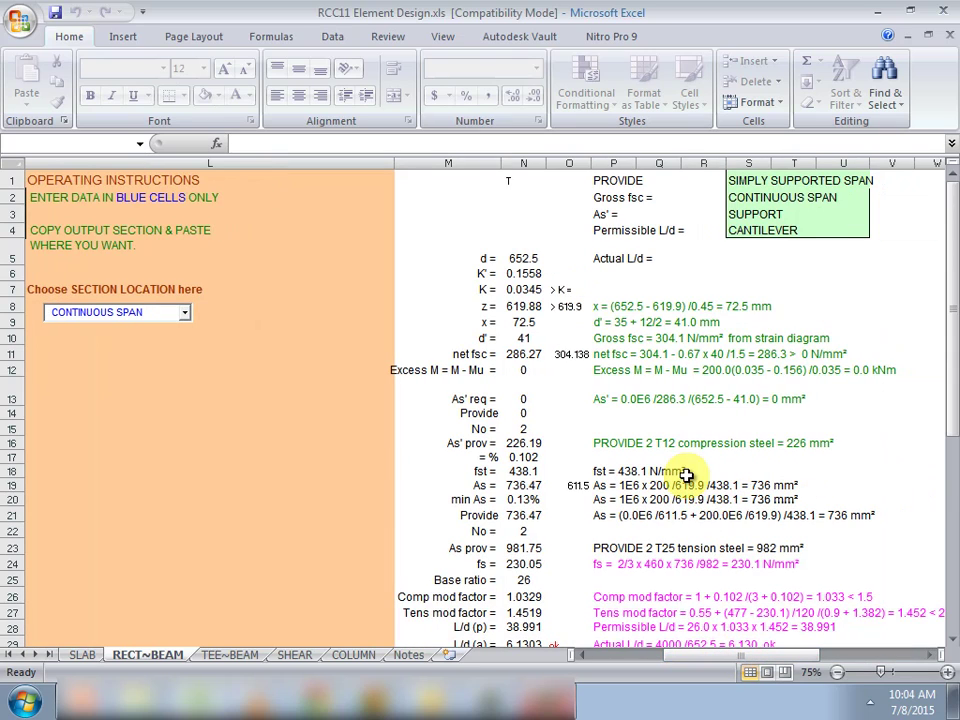
{"action": "left_click_drag", "start_coordinate": [722, 660], "coordinate": [670, 657]}
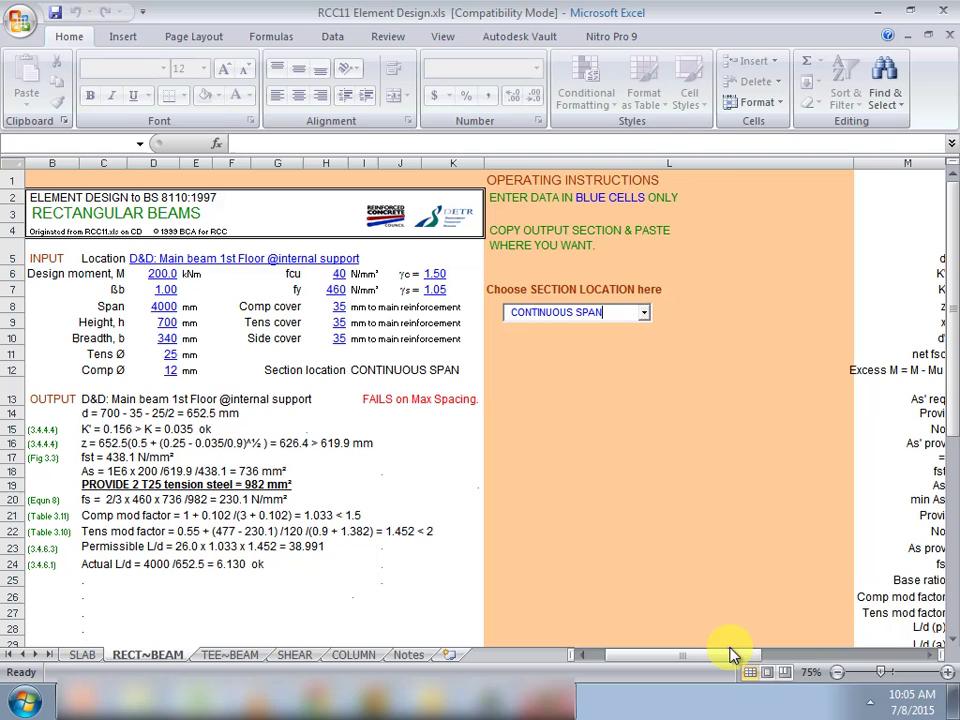
{"action": "left_click_drag", "start_coordinate": [730, 655], "coordinate": [833, 660]}
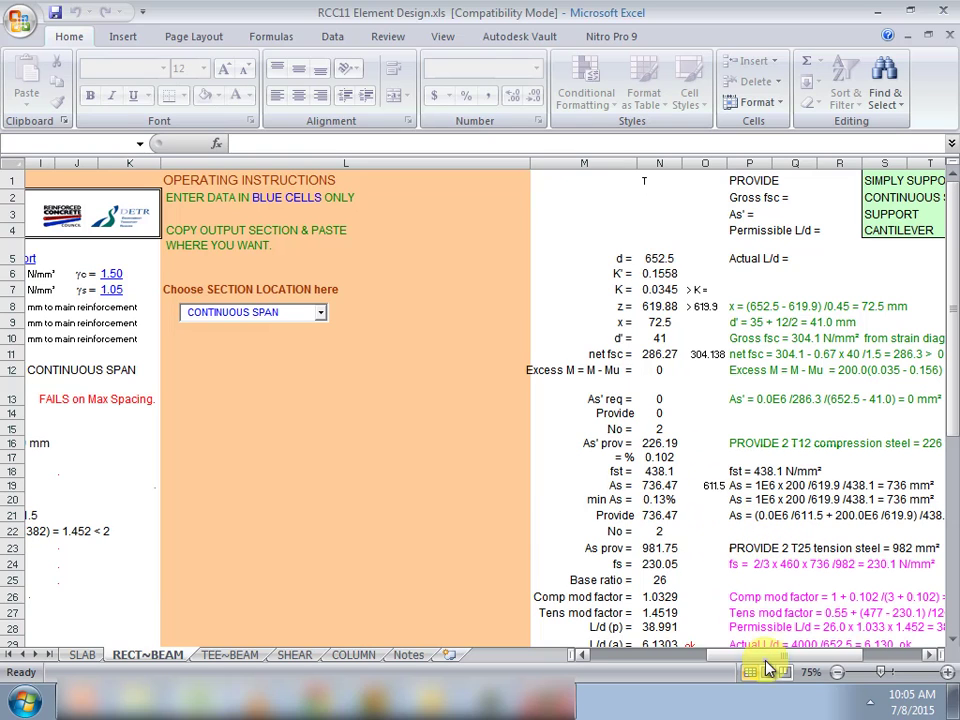
{"action": "left_click_drag", "start_coordinate": [759, 658], "coordinate": [605, 658]}
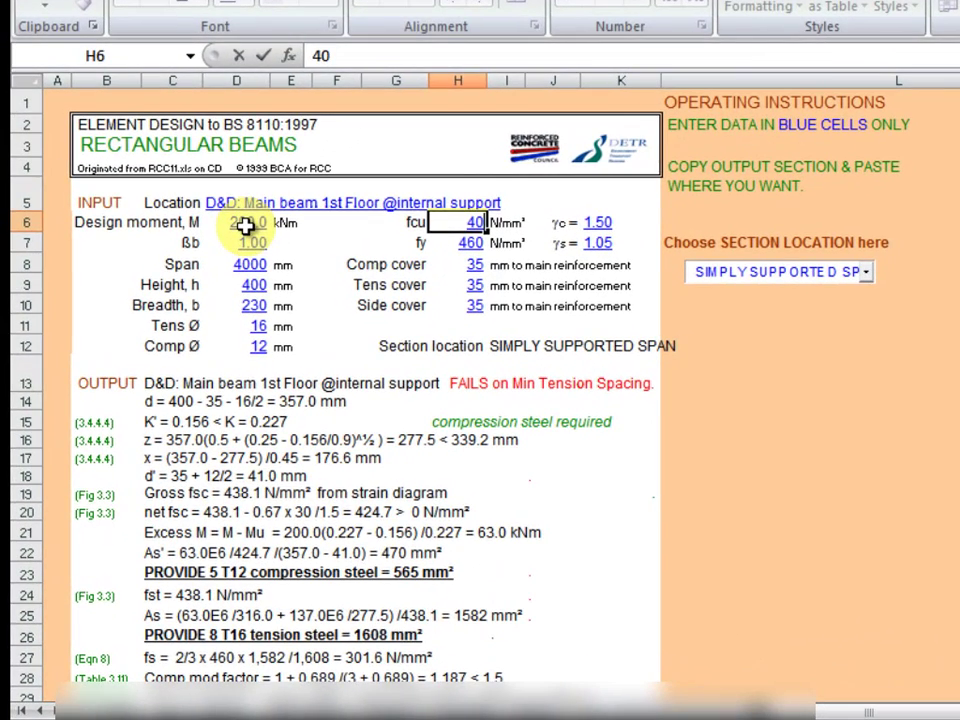
- Enter design moment 165 kNm, span 6000 mm, height 550 mm, and change fcu to 30
{"action": "left_click", "coordinate": [245, 225]}
{"action": "type", "text": "165"}
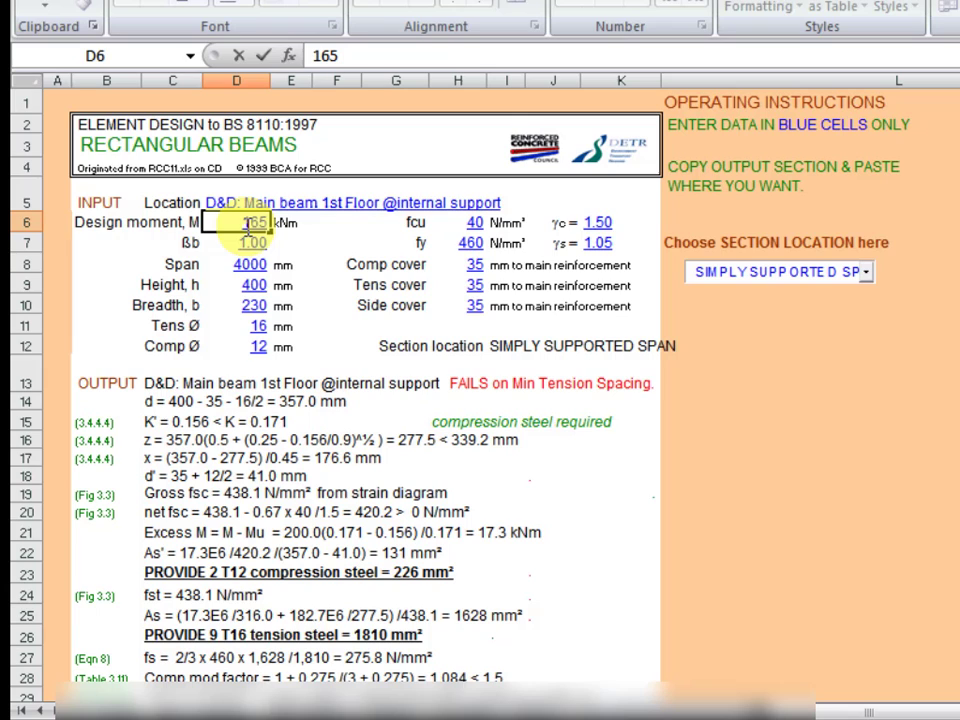
{"action": "left_click", "coordinate": [250, 265]}
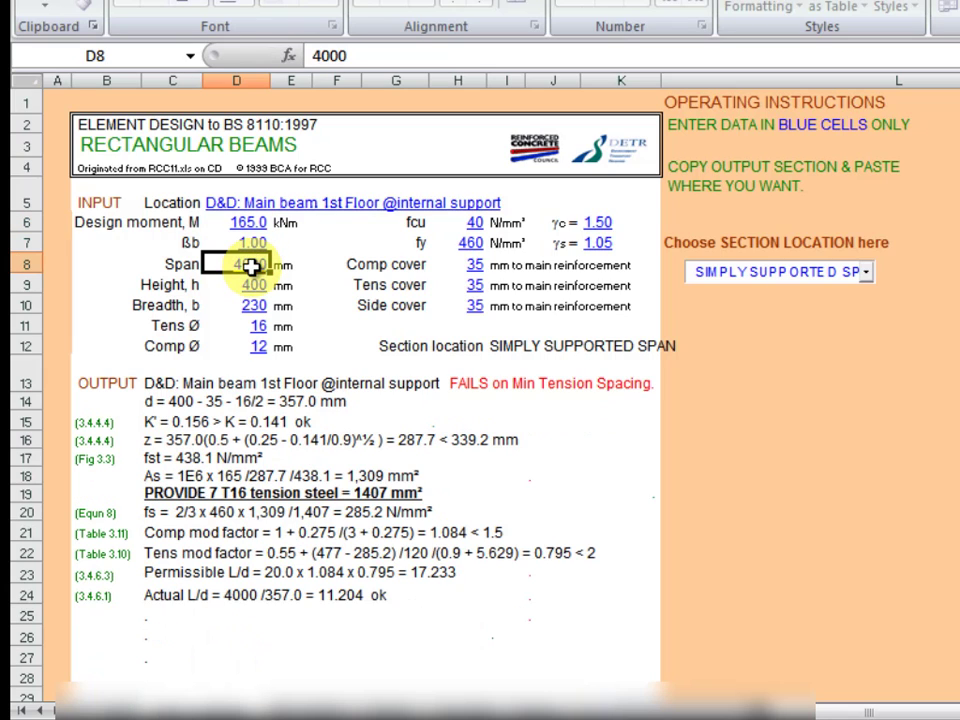
{"action": "type", "text": "6"}
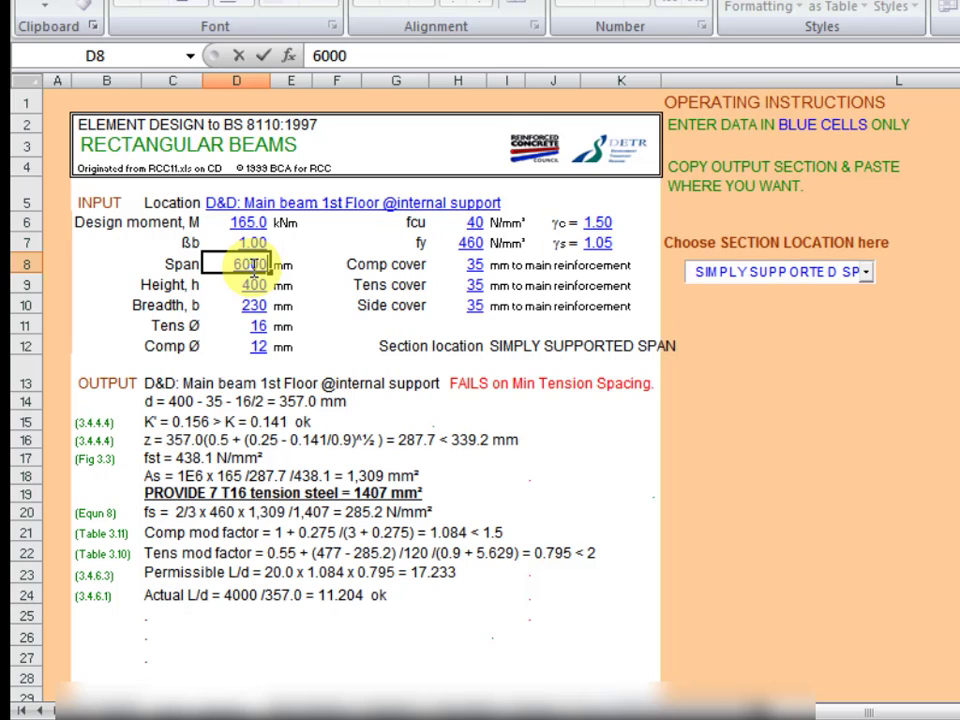
{"action": "type", "text": "000"}
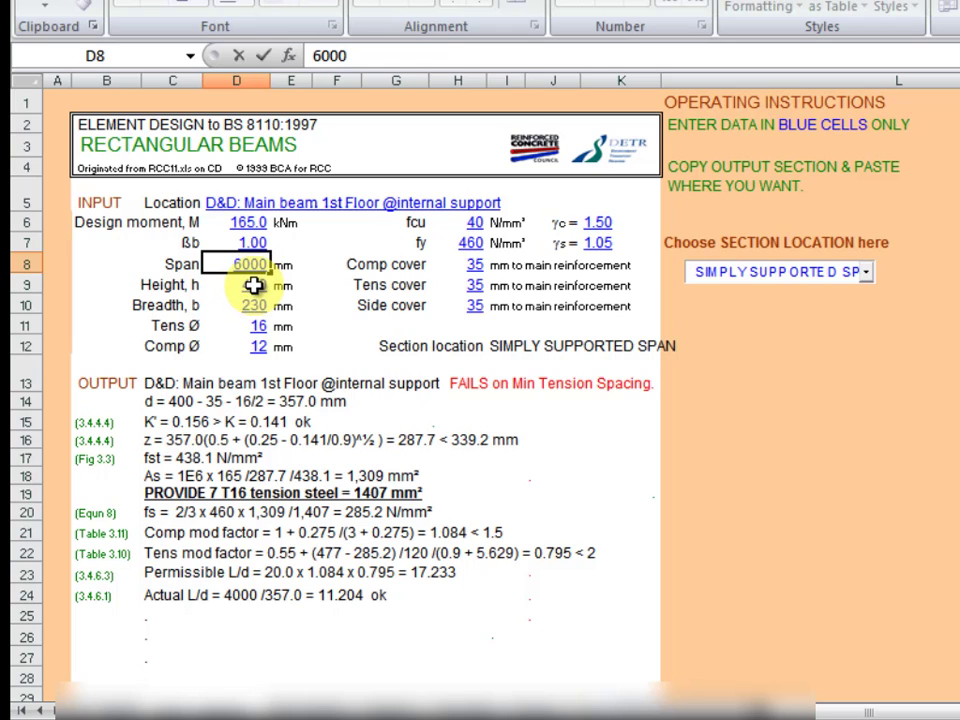
{"action": "left_click", "coordinate": [256, 287]}
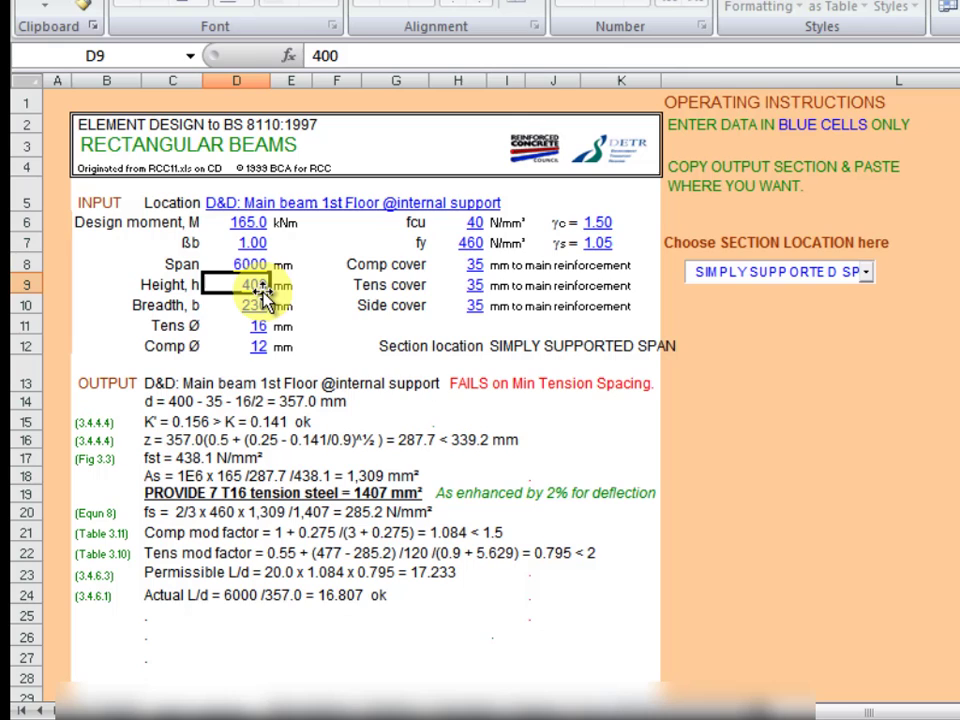
{"action": "type", "text": "550"}
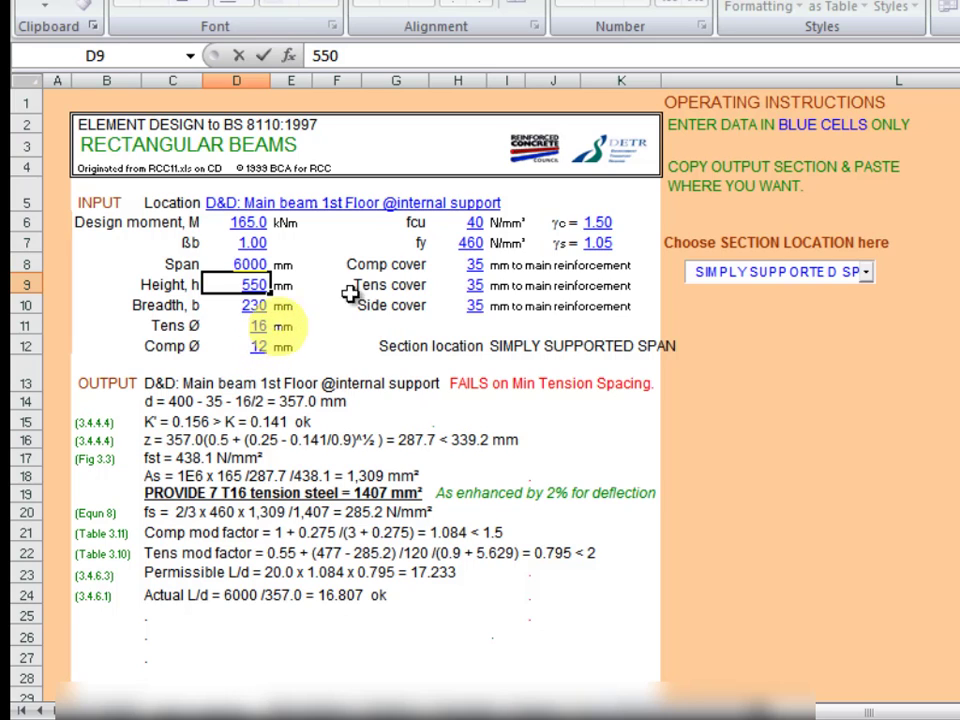
{"action": "left_click", "coordinate": [476, 228]}
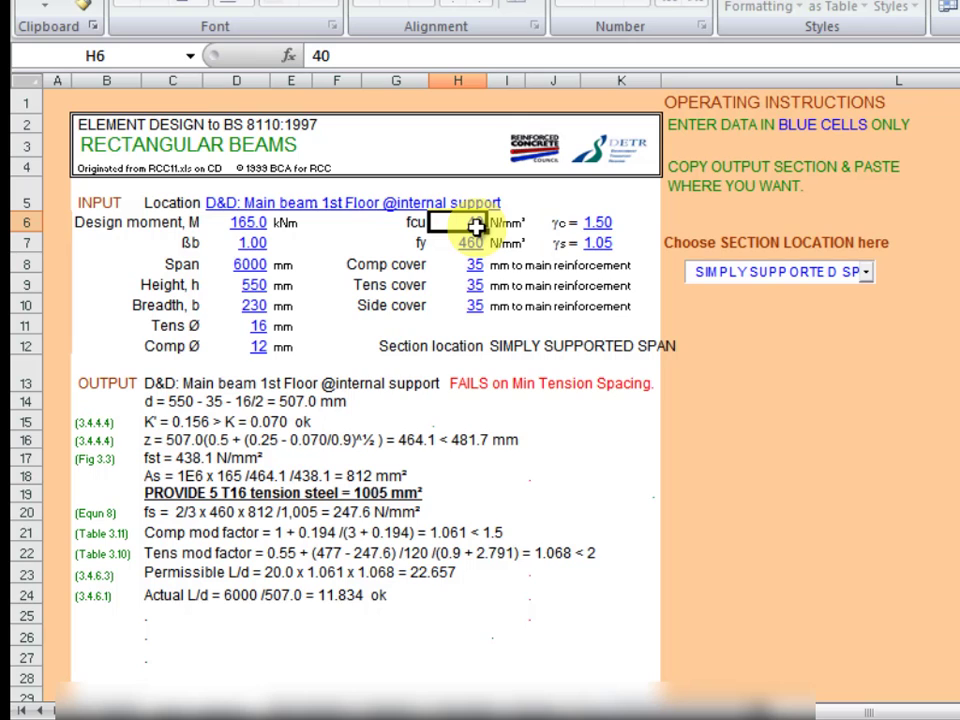
{"action": "type", "text": "3"}
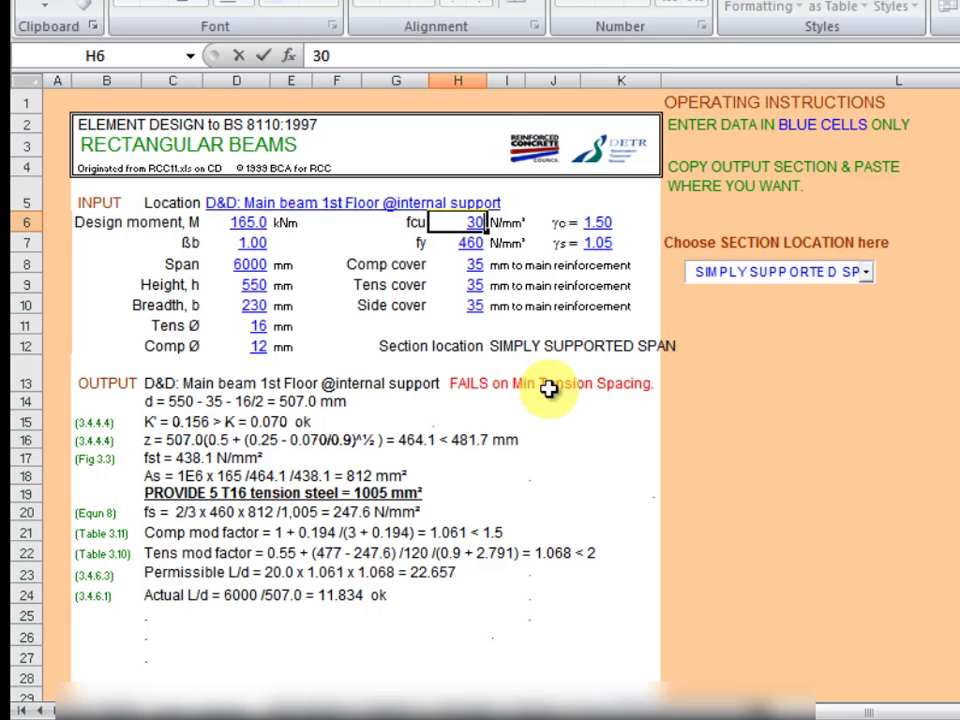
- Change the tension bar diameter in D11 from 16 to 20 mm
{"action": "left_click", "coordinate": [259, 327]}
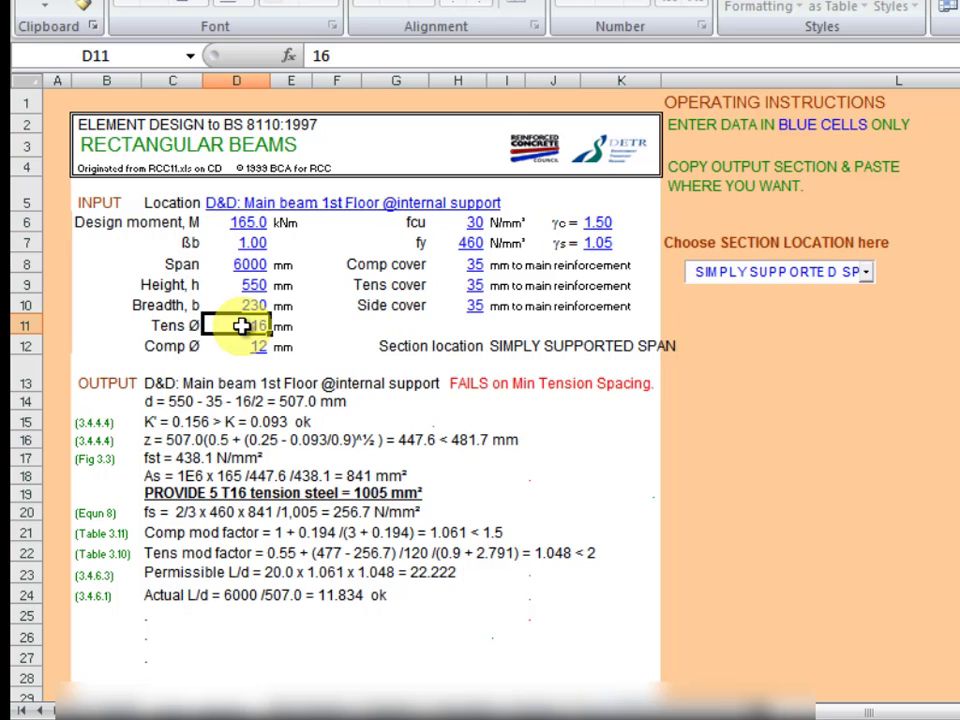
{"action": "type", "text": "20"}
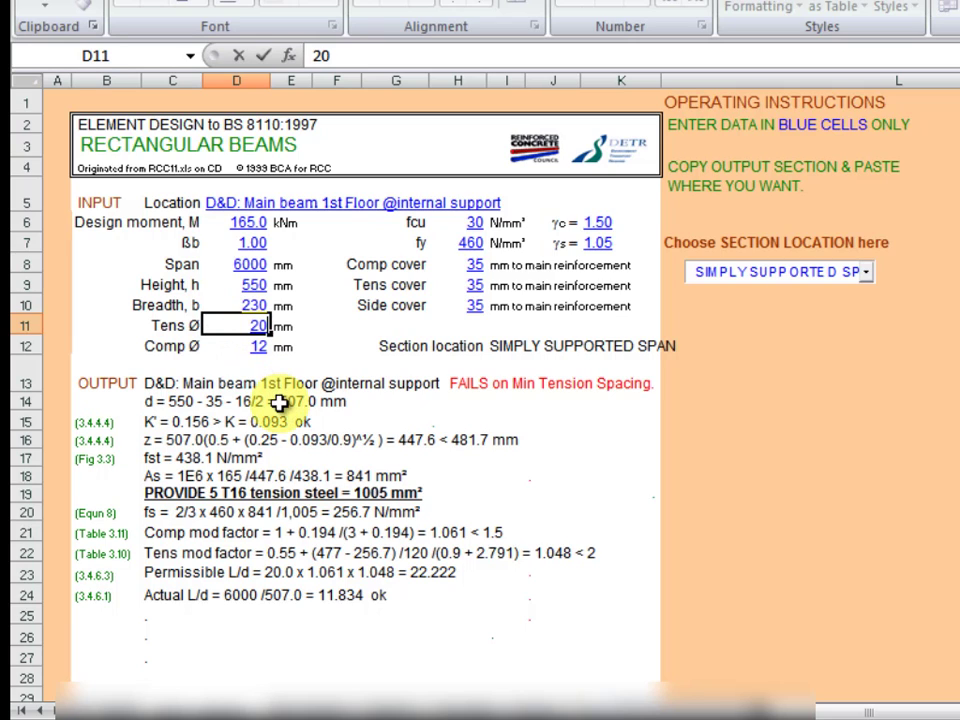
{"action": "left_click", "coordinate": [381, 403]}
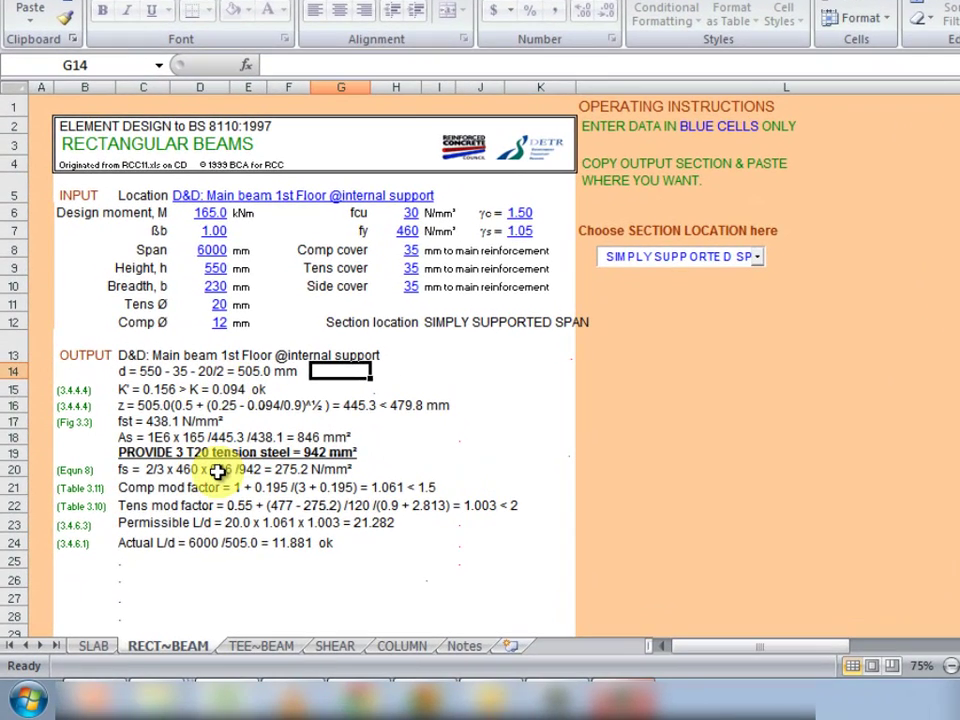
- Change the span to 3000 mm and reduce the beam height to 400 mm
{"action": "left_click", "coordinate": [216, 251]}
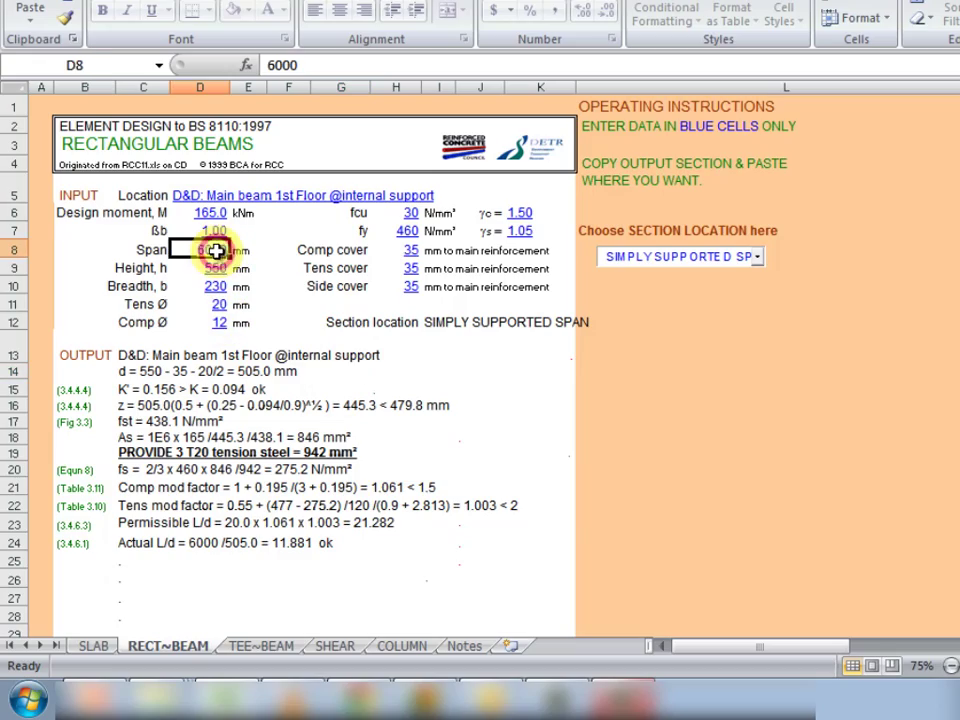
{"action": "type", "text": "3000"}
{"action": "key", "text": "Return"}
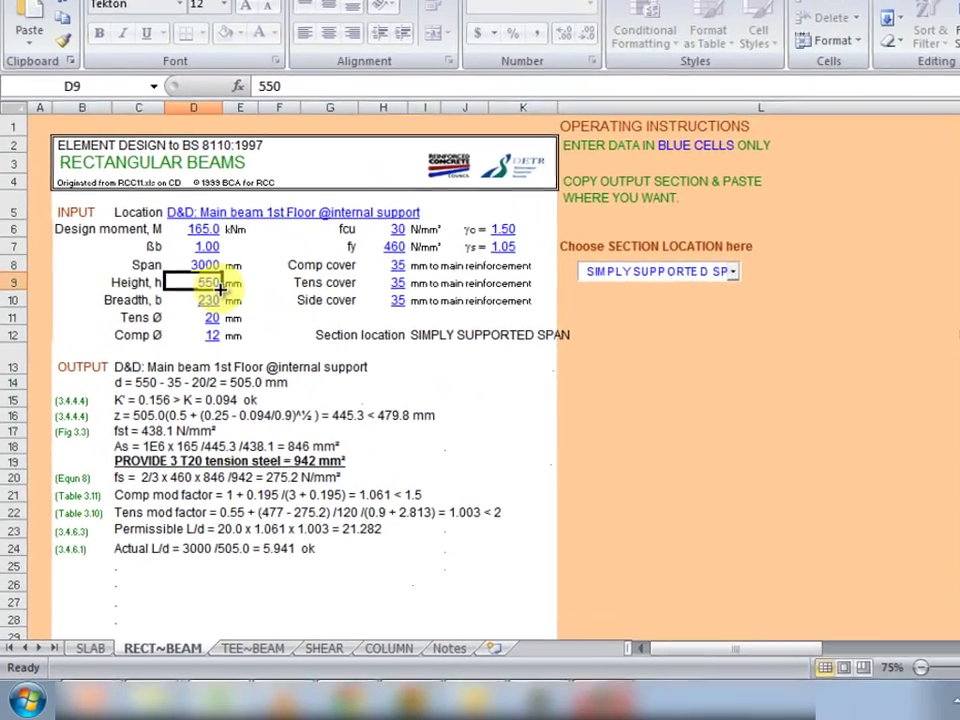
{"action": "type", "text": "4"}
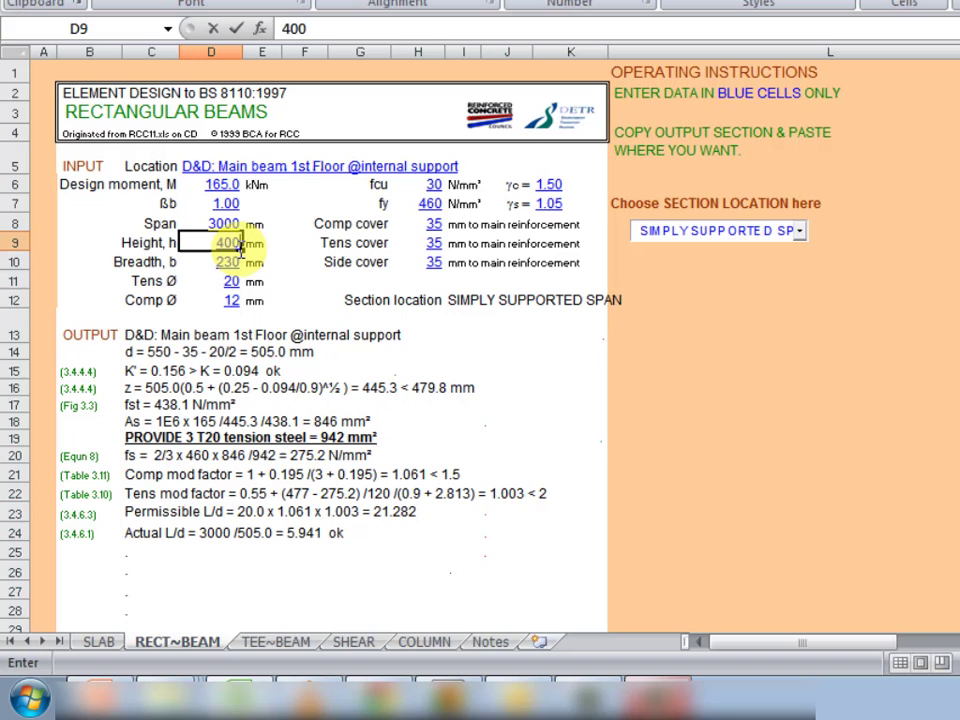
{"action": "type", "text": "00"}
{"action": "left_click", "coordinate": [262, 259]}
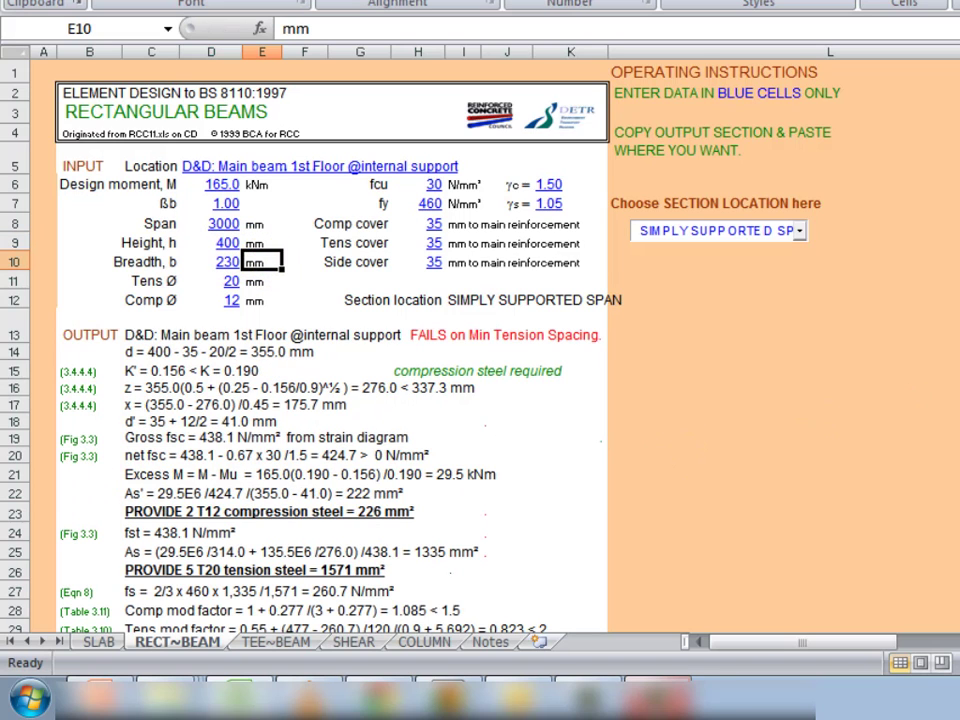
{"action": "scroll", "coordinate": [330, 350], "scroll_direction": "down", "scroll_amount": 1}
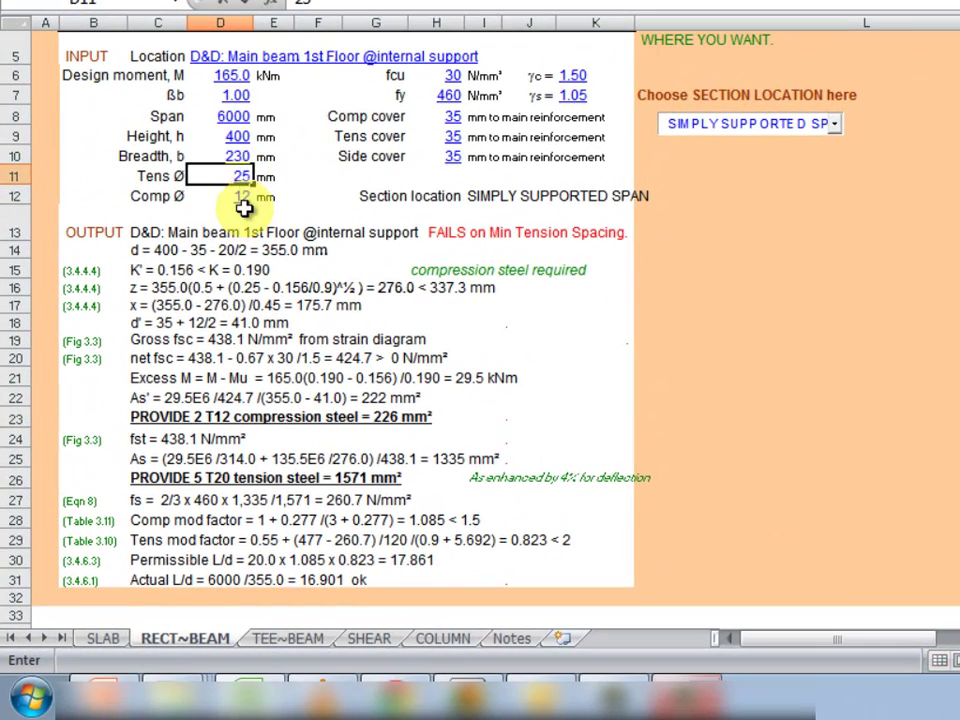
- Commit 25 mm tension bars, giving 3 T12 compression and 3 T25 tension steel
{"action": "left_click", "coordinate": [250, 212]}
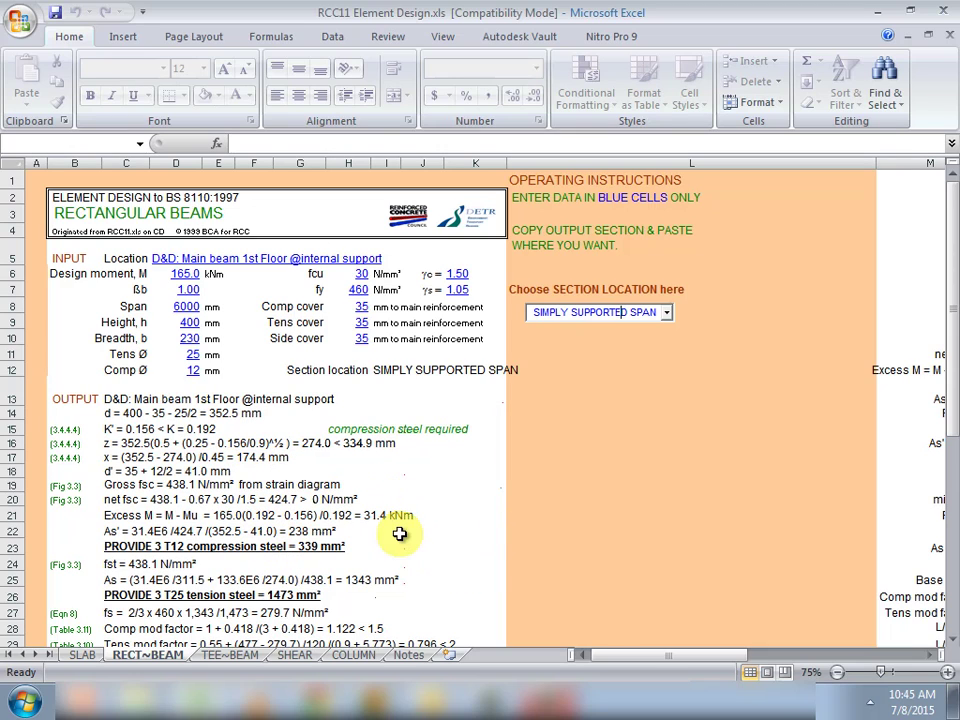
{"action": "left_click_drag", "start_coordinate": [621, 658], "coordinate": [730, 672]}
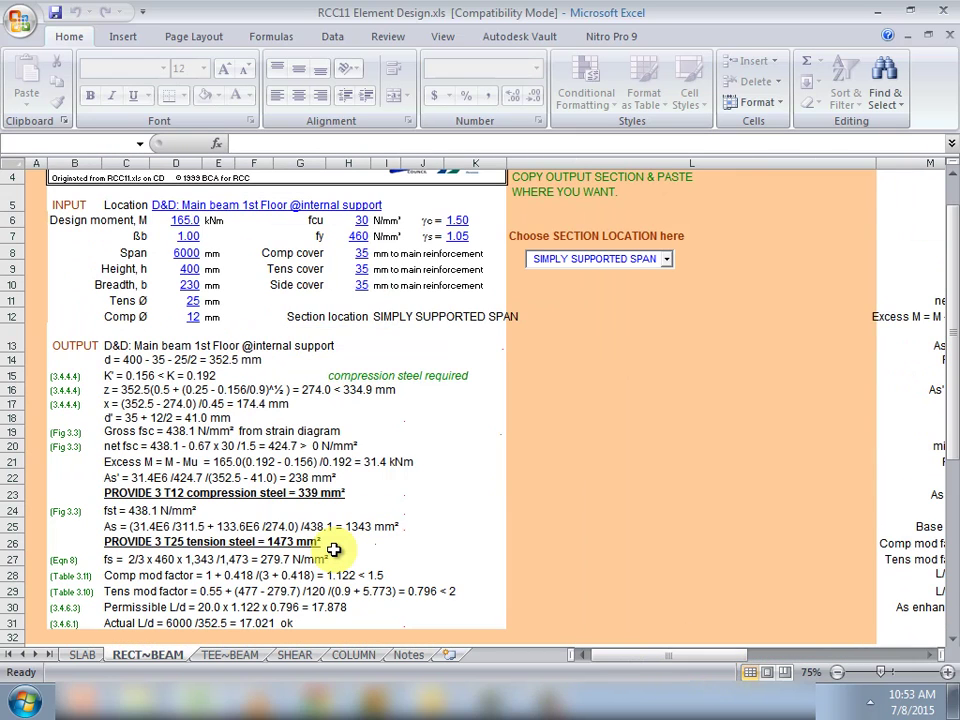
{"action": "left_click", "coordinate": [232, 655]}
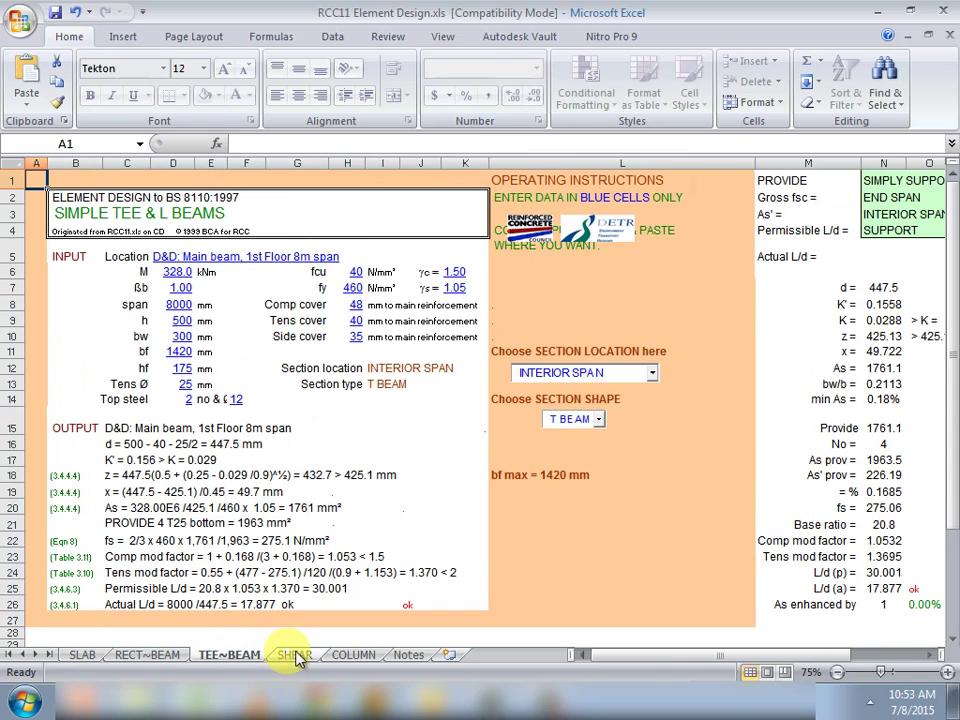
{"action": "left_click", "coordinate": [303, 656]}
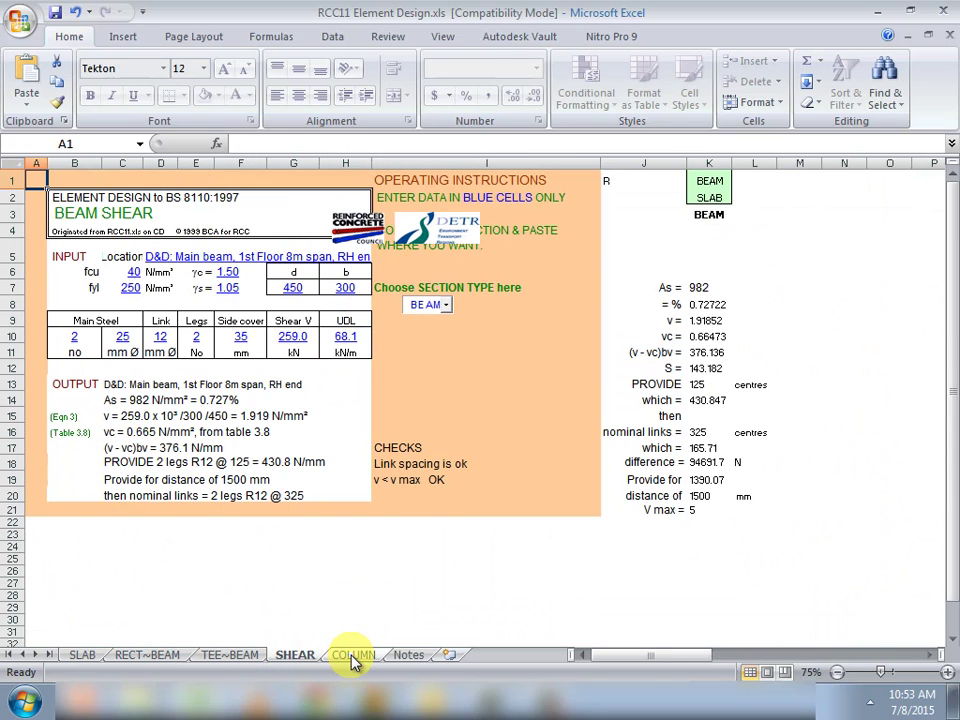
{"action": "left_click", "coordinate": [352, 656]}
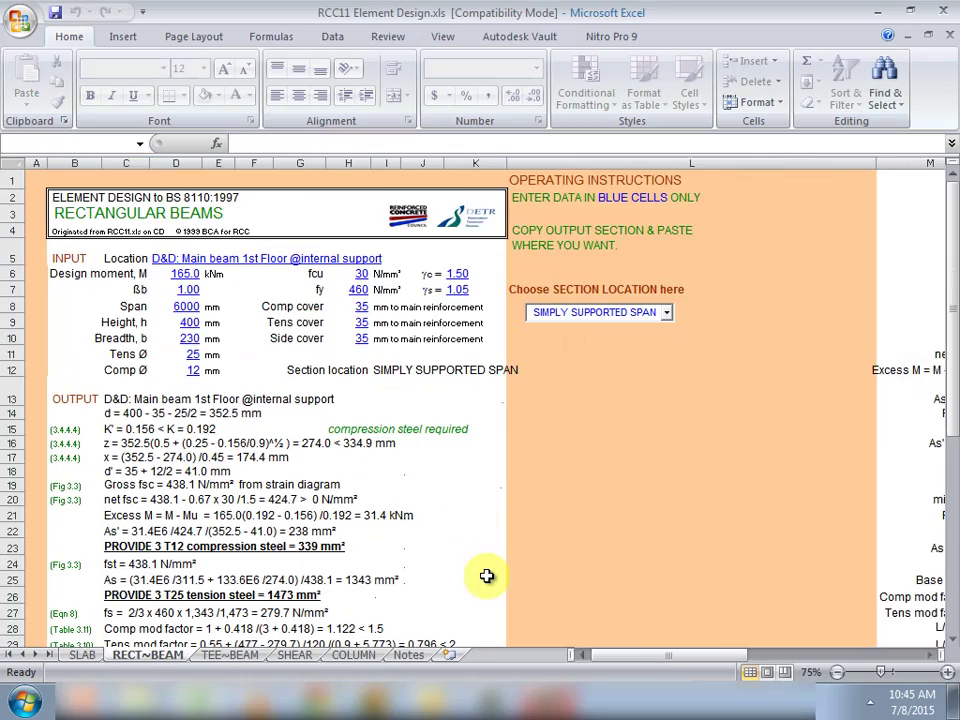